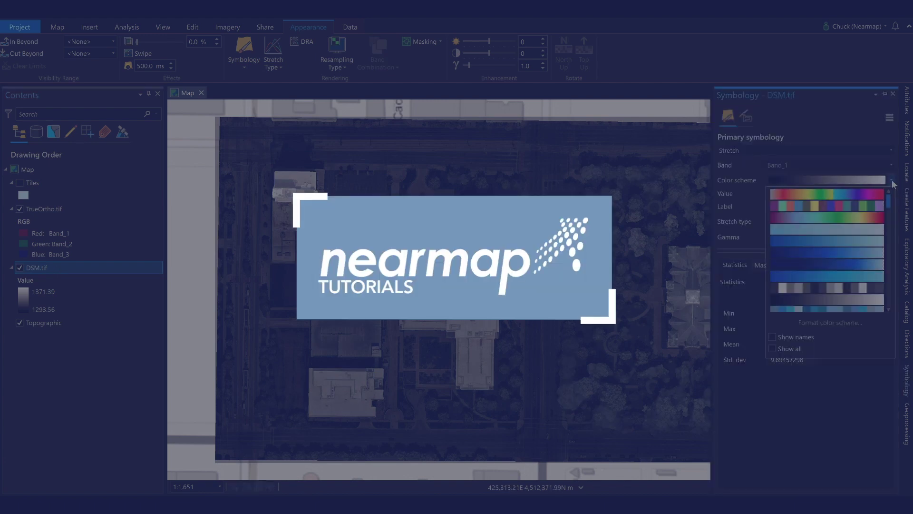
# Step: Preview DSM.tif styled with a green-yellow-red colour scheme and Histogram Equalize stretch
pyautogui.scroll(-2, 870, 219)
pyautogui.click(871, 219)
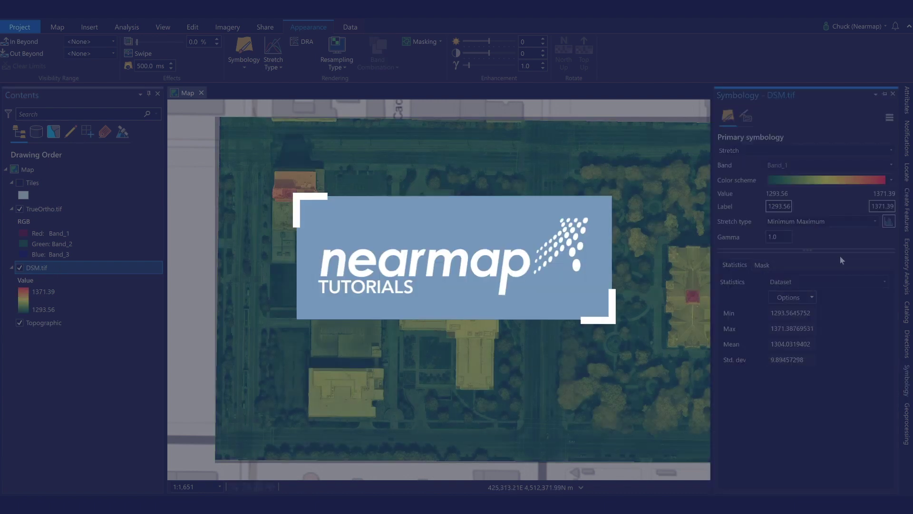
pyautogui.click(875, 222)
pyautogui.click(809, 349)
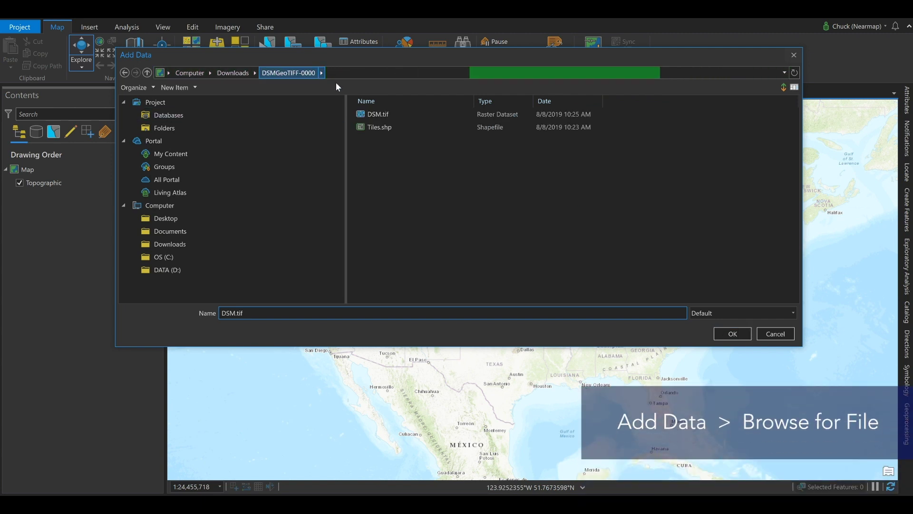
# Step: Add DSM.tif and TrueOrtho.tif from their GeoTIFF download folders to the map
pyautogui.click(737, 332)
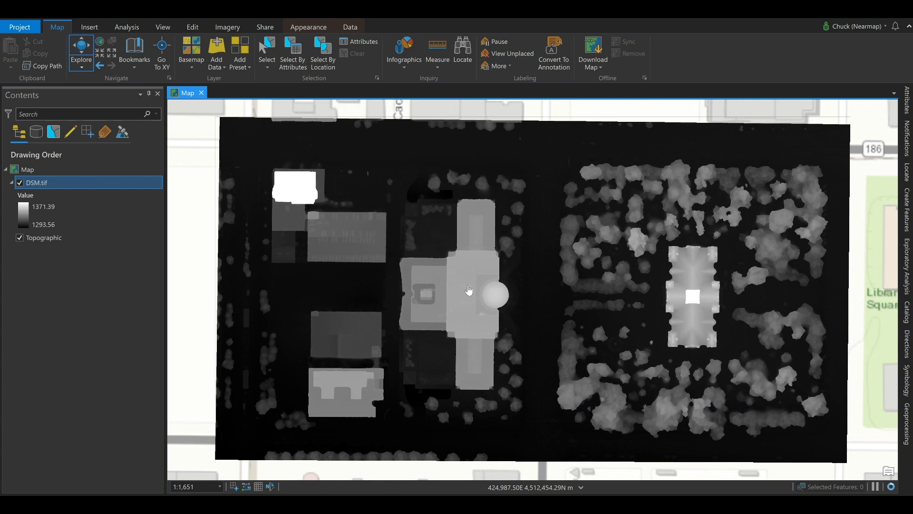
pyautogui.click(217, 66)
pyautogui.click(232, 89)
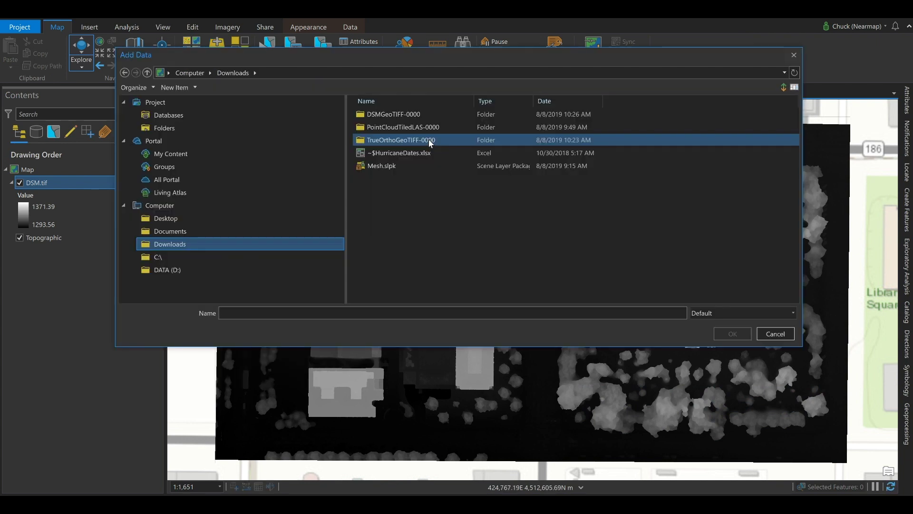
pyautogui.doubleClick(429, 140)
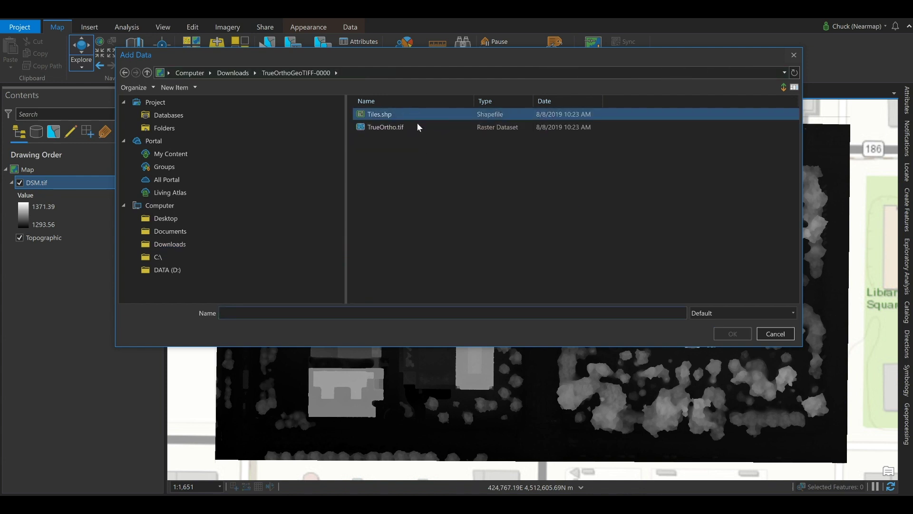
pyautogui.click(417, 125)
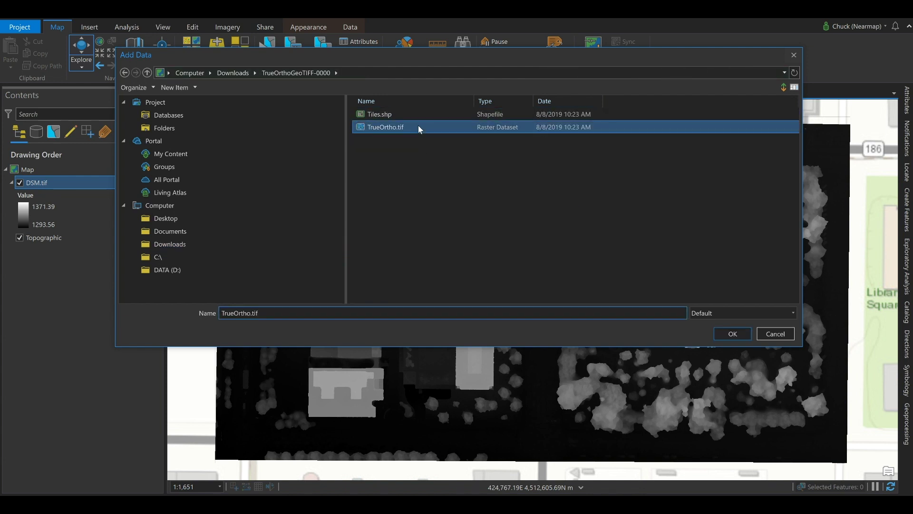
pyautogui.click(742, 335)
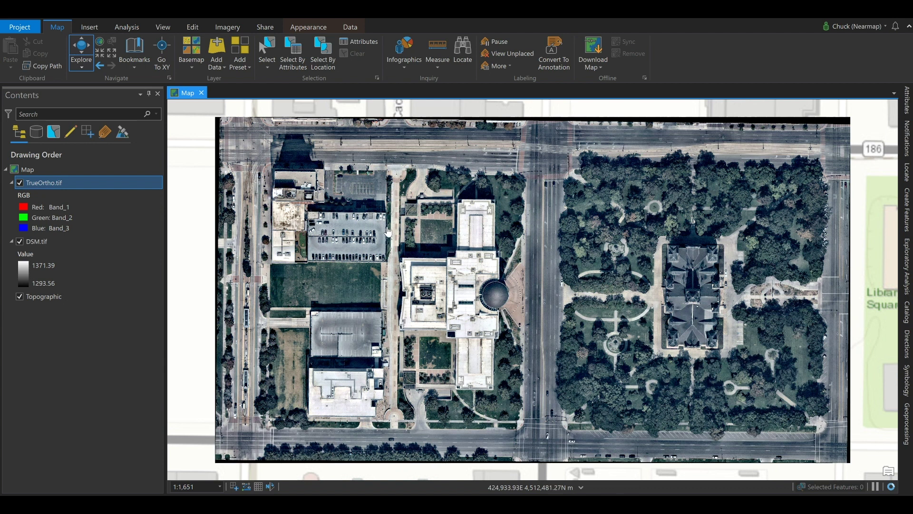
# Step: Add Tiles.shp from the DSMGeoTIFF-0000 folder and hide the Tiles layer
pyautogui.click(215, 70)
pyautogui.click(233, 82)
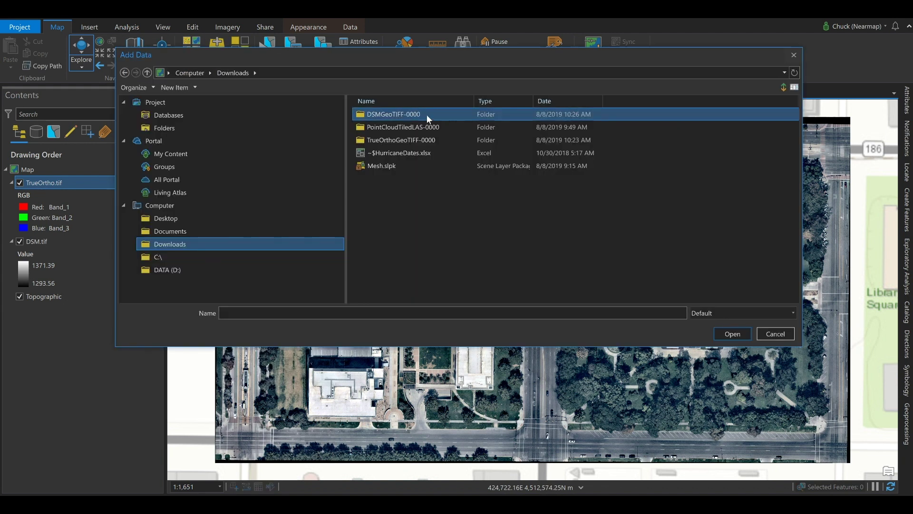
pyautogui.doubleClick(427, 115)
pyautogui.click(401, 127)
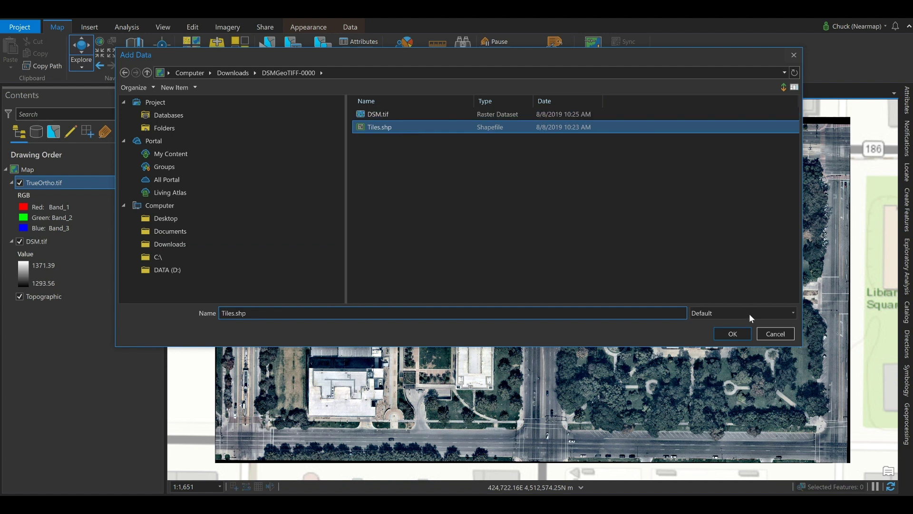
pyautogui.click(732, 333)
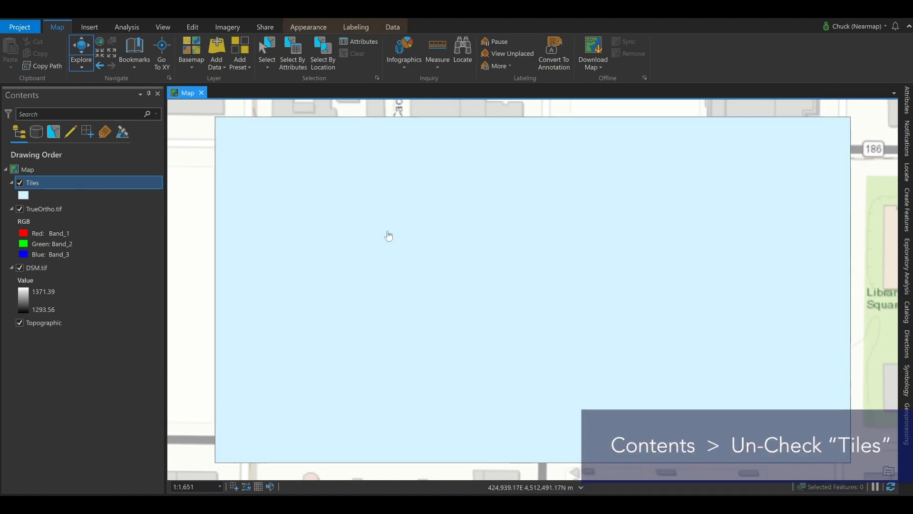
pyautogui.click(20, 184)
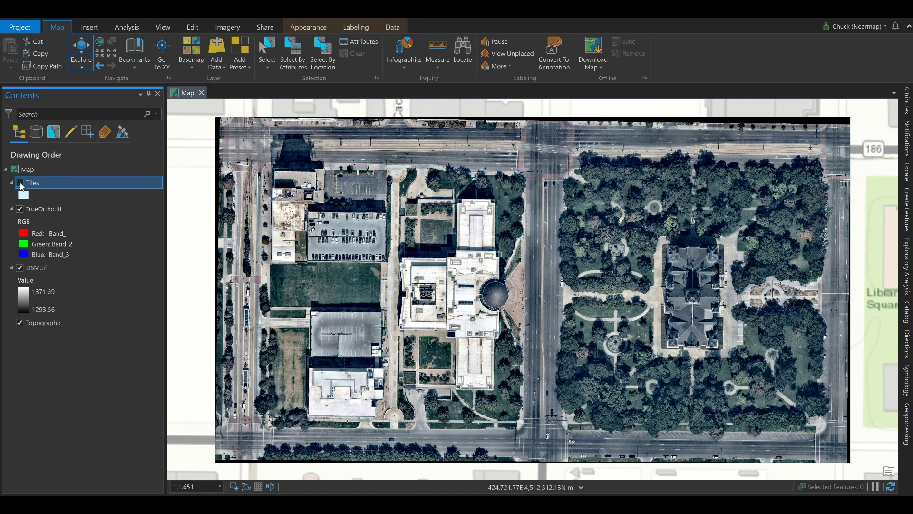
# Step: Set TrueOrtho.tif's layer transparency to about 69% so the DSM shows through
pyautogui.click(49, 213)
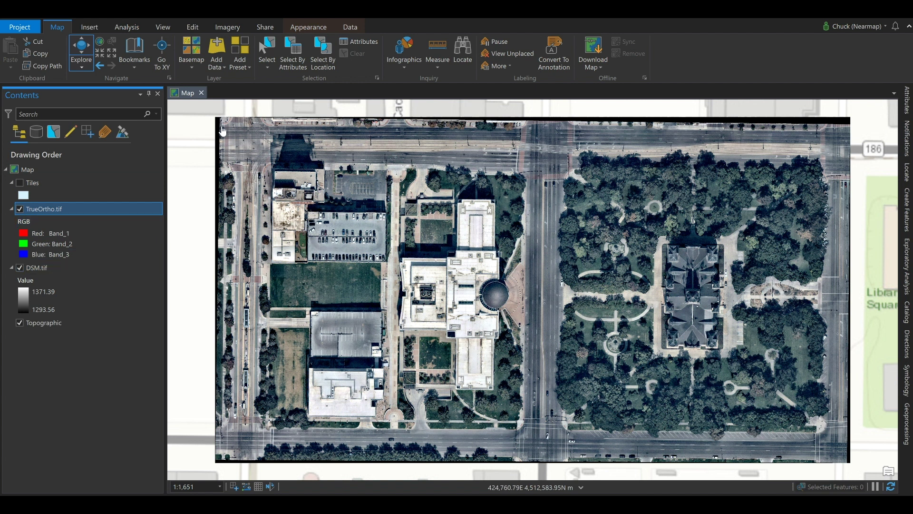
pyautogui.click(308, 24)
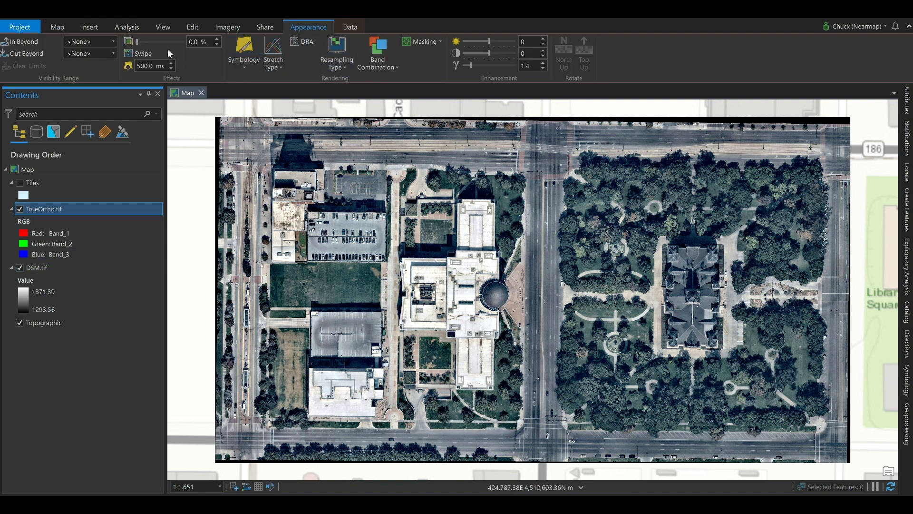
pyautogui.moveTo(138, 41); pyautogui.dragTo(169, 46)
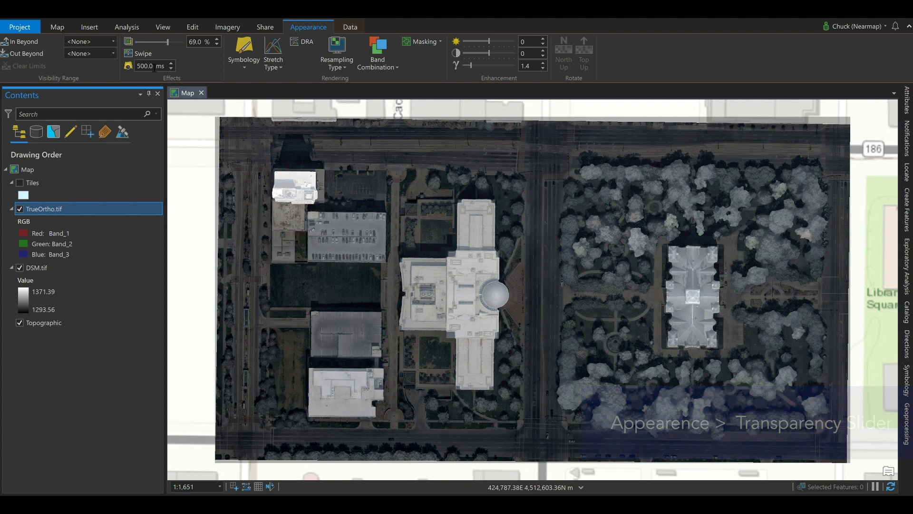
# Step: Style DSM.tif with a green-yellow-red colour ramp and a Histogram Equalize stretch
pyautogui.click(55, 268)
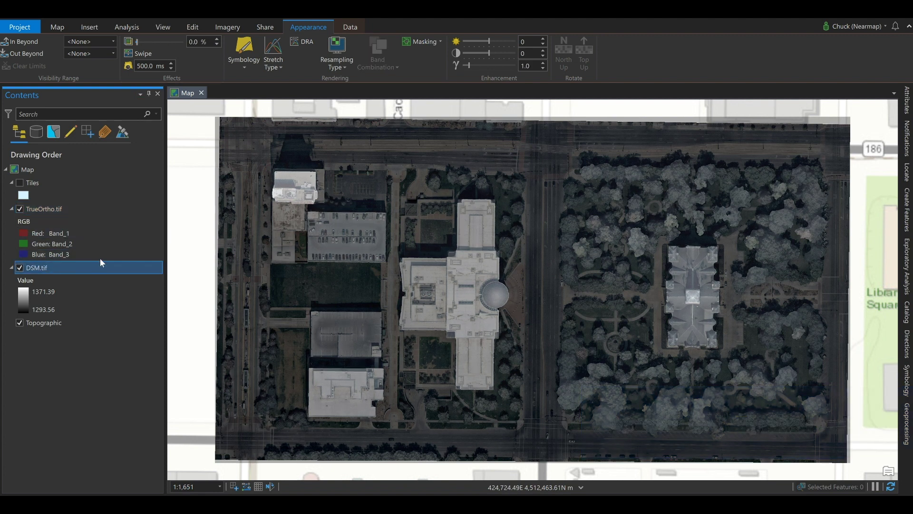
pyautogui.click(908, 388)
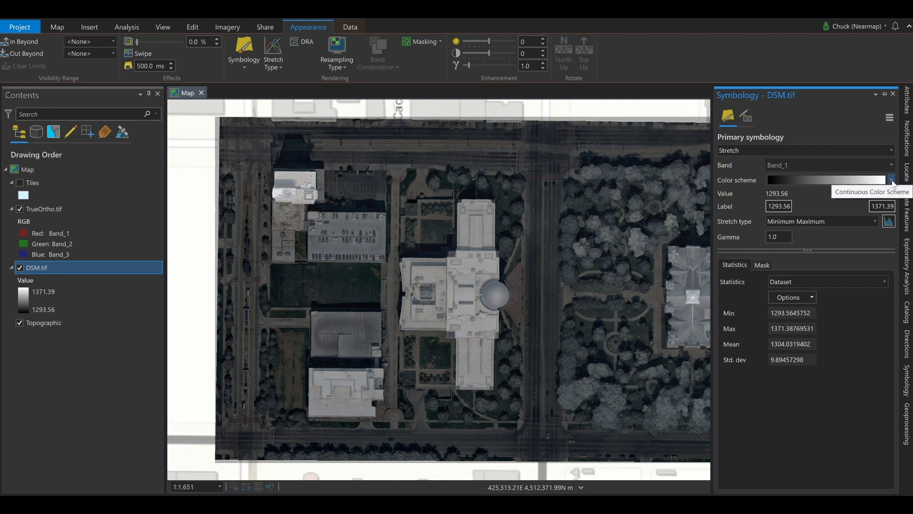
pyautogui.click(892, 182)
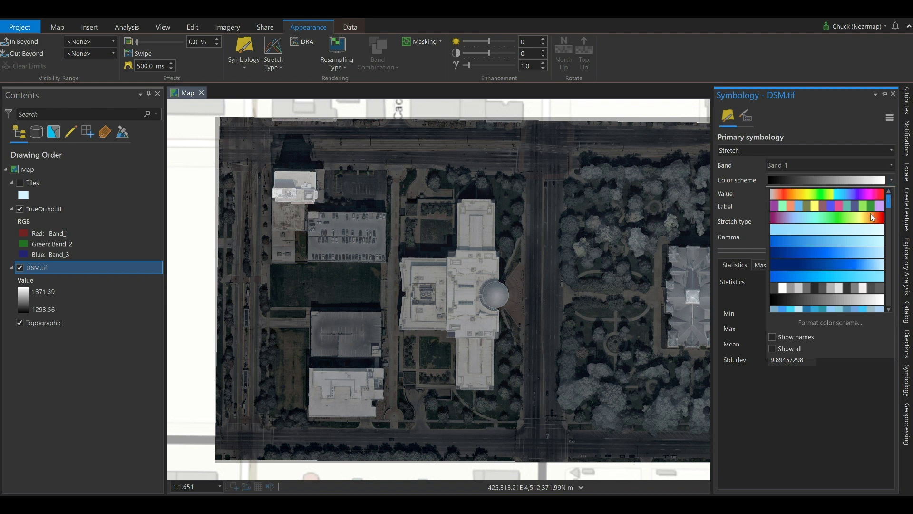
pyautogui.scroll(-2, 887, 214)
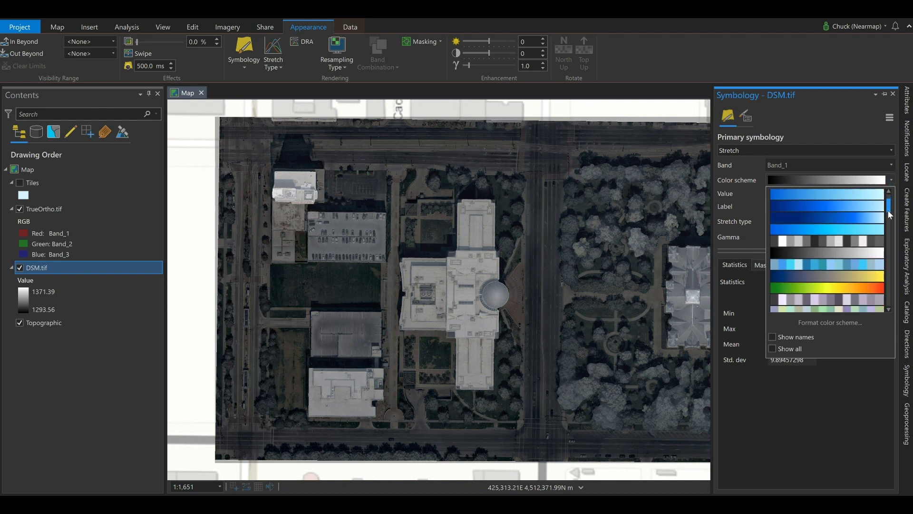
pyautogui.click(853, 277)
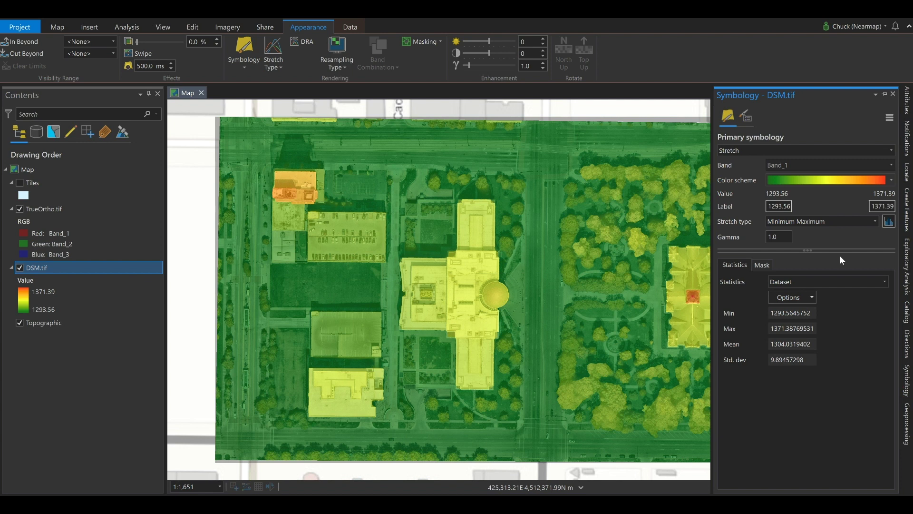
pyautogui.click(874, 221)
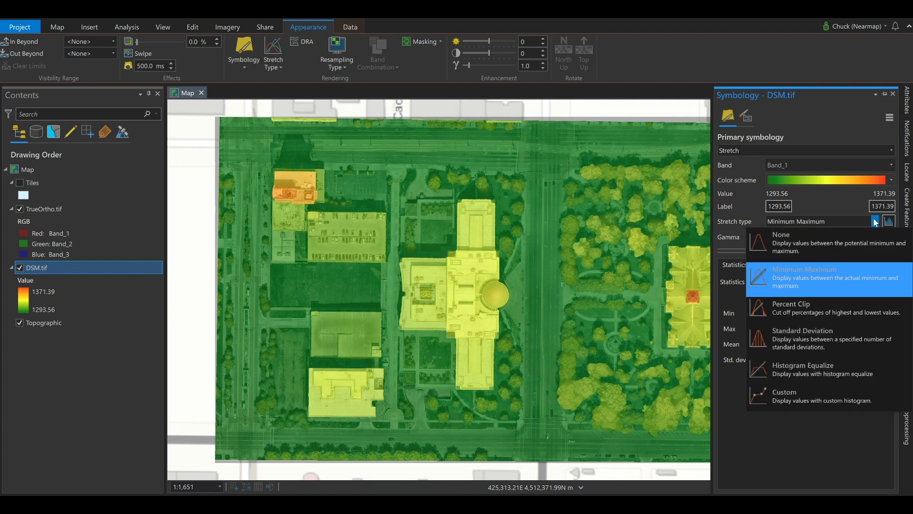
pyautogui.click(867, 361)
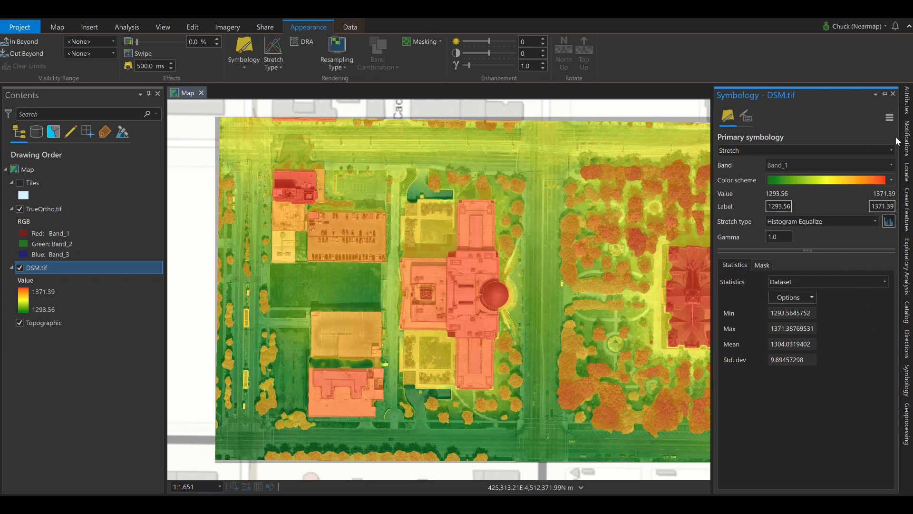
pyautogui.click(907, 381)
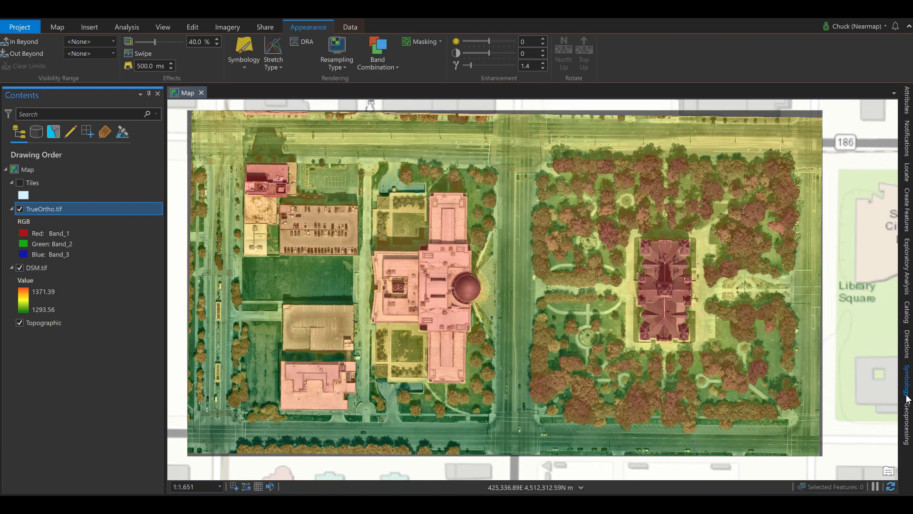
# Step: Set up the Viewshed tool with DSM.tif as input and point observer features
pyautogui.click(907, 406)
pyautogui.write('viewshed')
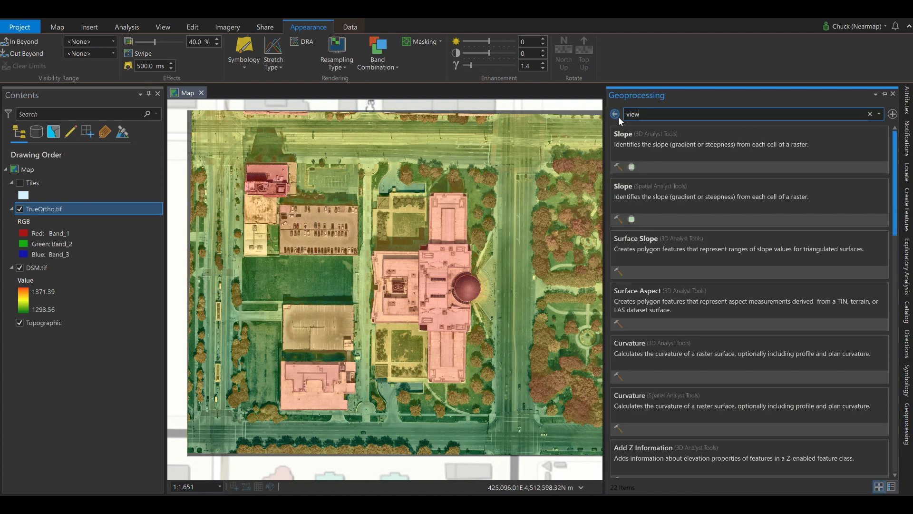
pyautogui.click(730, 150)
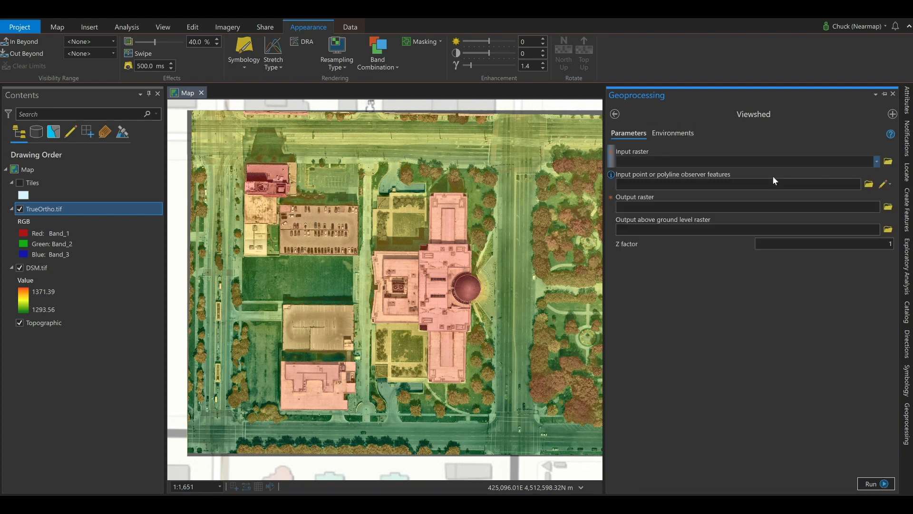
pyautogui.click(876, 160)
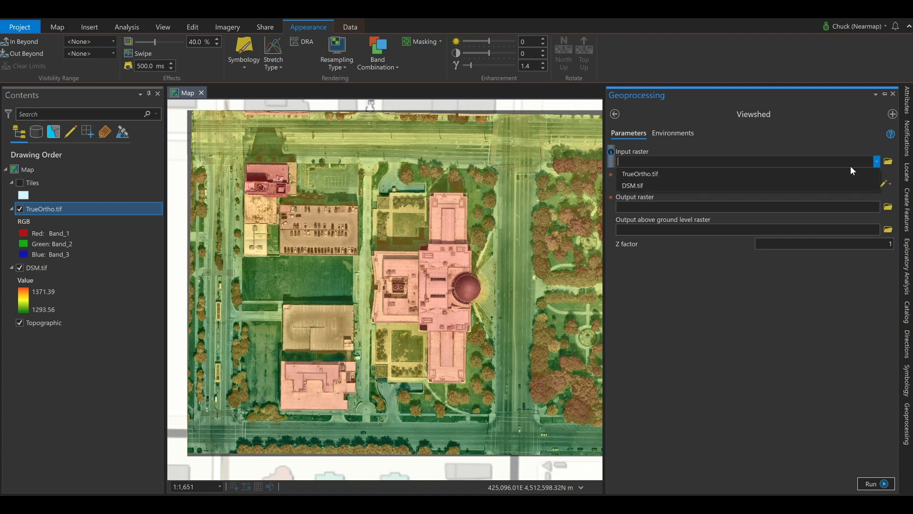
pyautogui.click(819, 185)
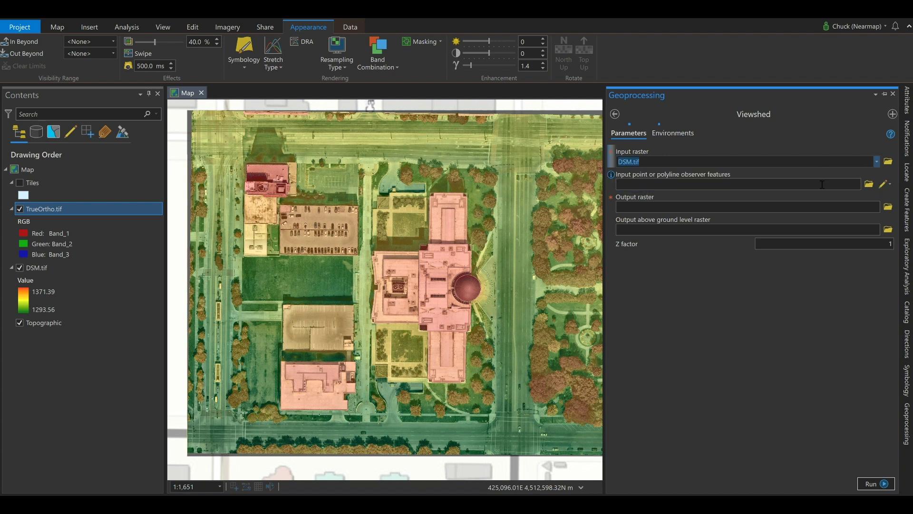
pyautogui.click(890, 185)
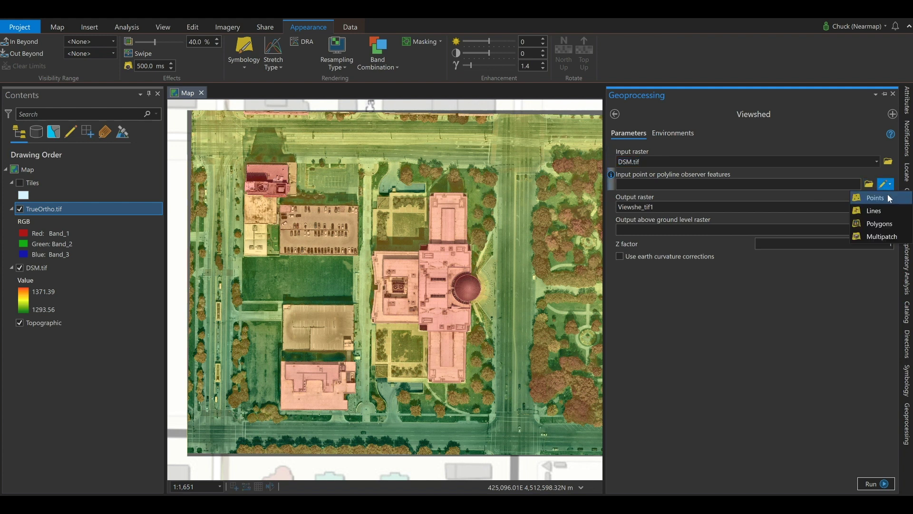
pyautogui.click(887, 195)
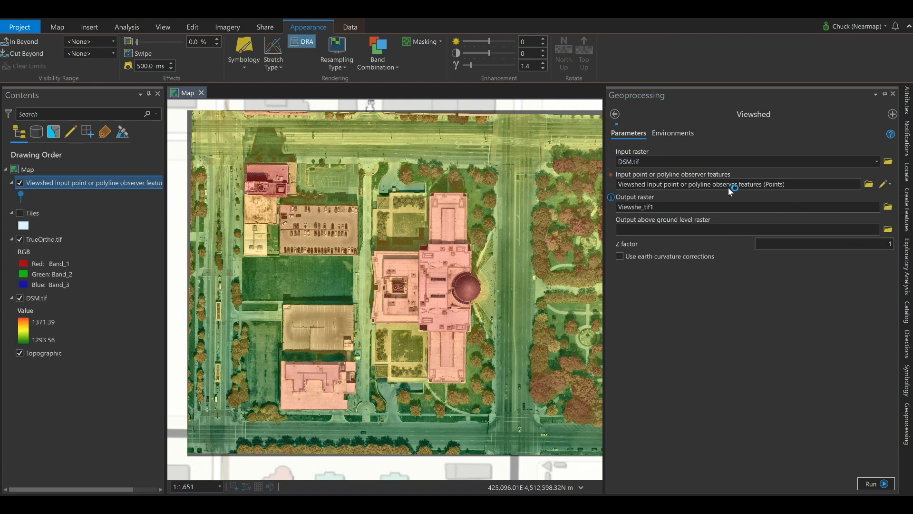
# Step: Place an observer point on the domed building's roof for the viewshed
pyautogui.click(684, 204)
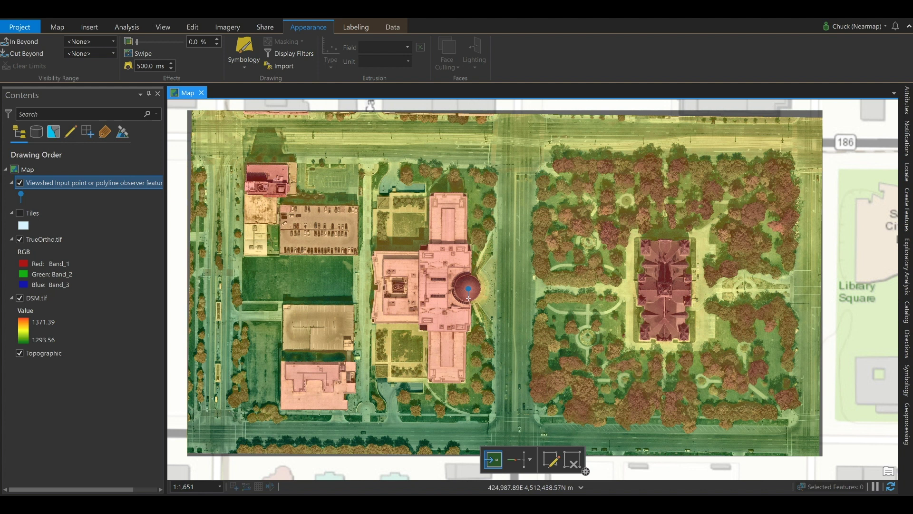
pyautogui.click(468, 298)
pyautogui.click(552, 460)
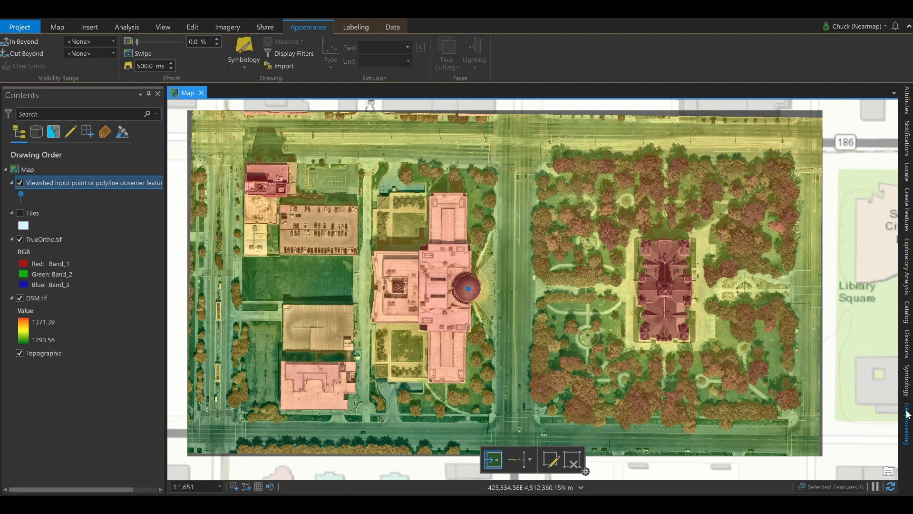
pyautogui.click(907, 418)
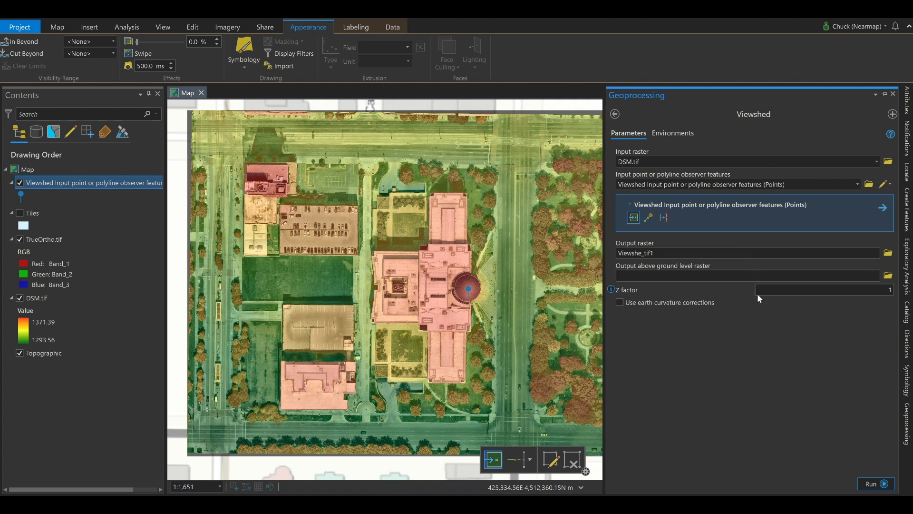
# Step: Run the viewshed and toggle TrueOrtho.tif and DSM.tif to inspect the Viewshe_tif1 result
pyautogui.click(880, 484)
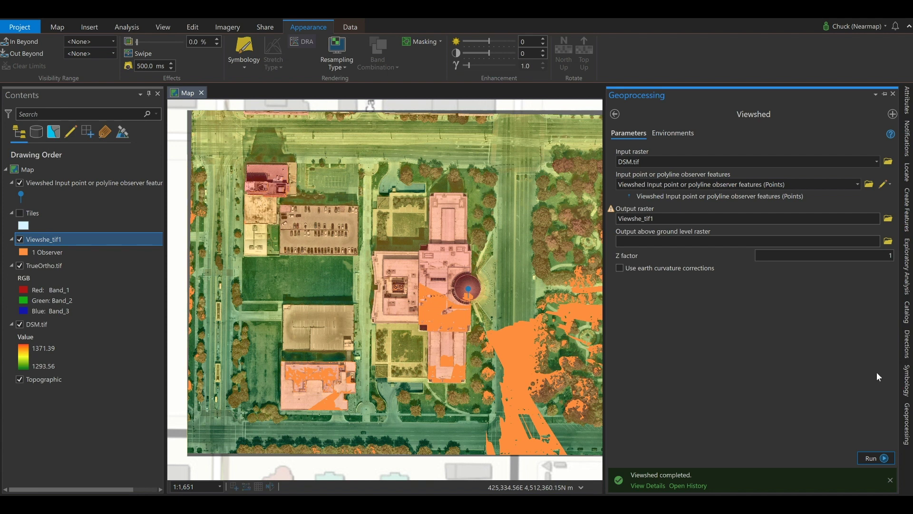
pyautogui.click(907, 421)
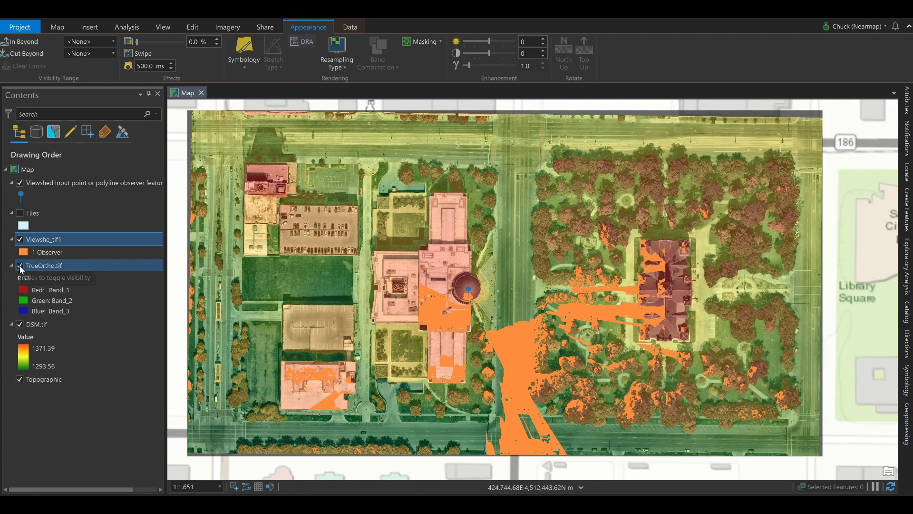
pyautogui.click(19, 265)
pyautogui.click(20, 325)
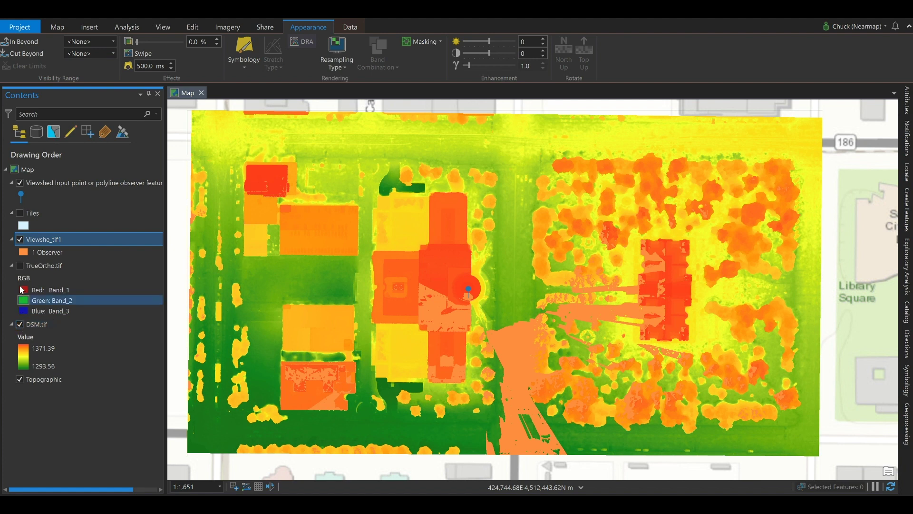
pyautogui.click(19, 266)
# Step: Hide Viewshe_tif1 and run Area Solar Radiation on DSM.tif with a within-day time configuration
pyautogui.click(19, 239)
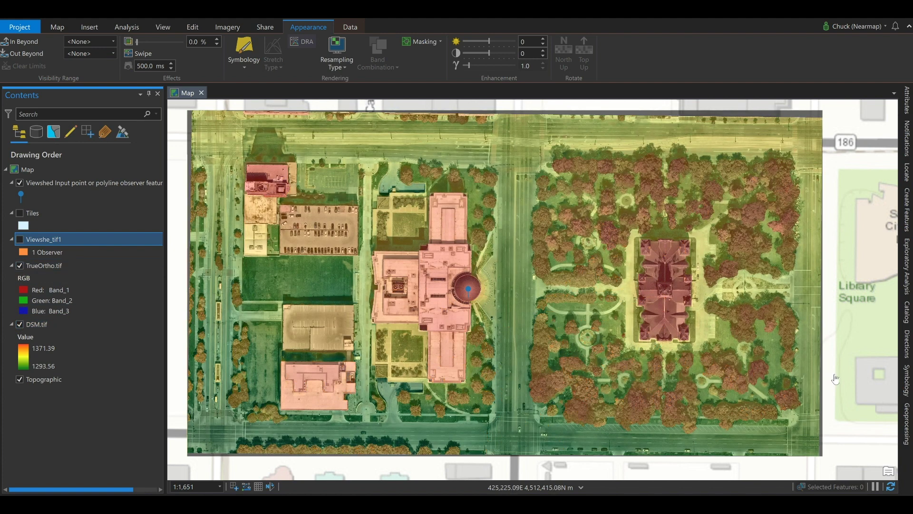
pyautogui.click(907, 423)
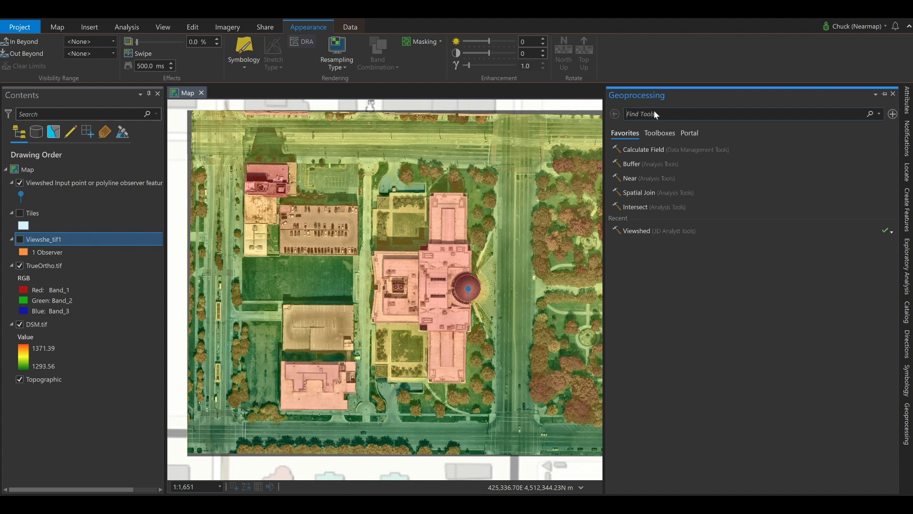
pyautogui.write('solar')
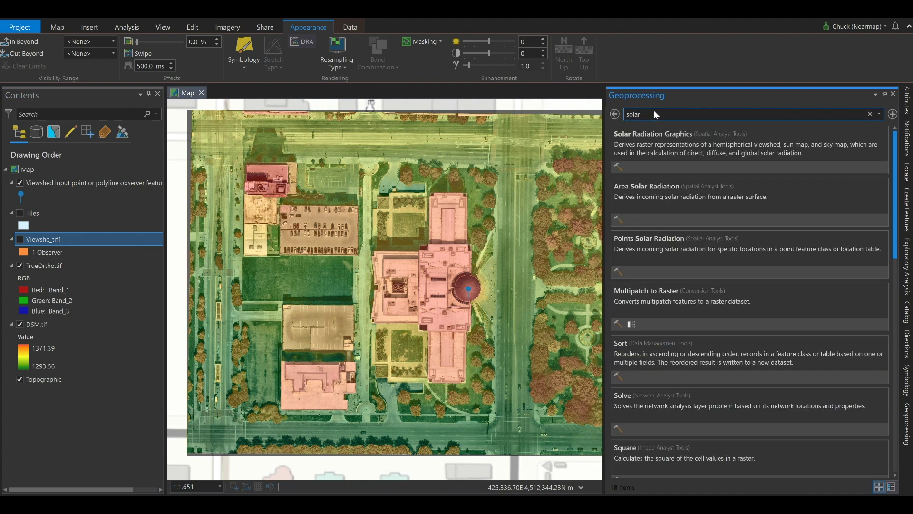
pyautogui.click(662, 192)
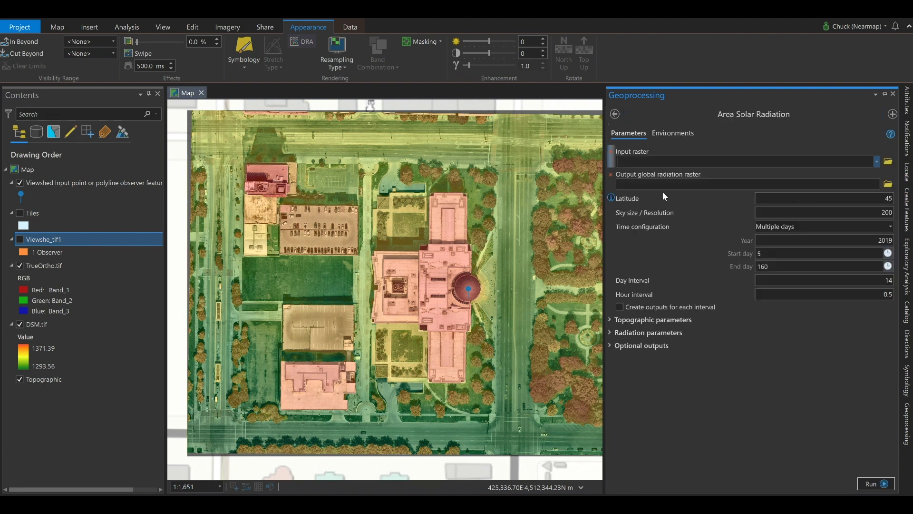
pyautogui.click(877, 162)
pyautogui.click(773, 195)
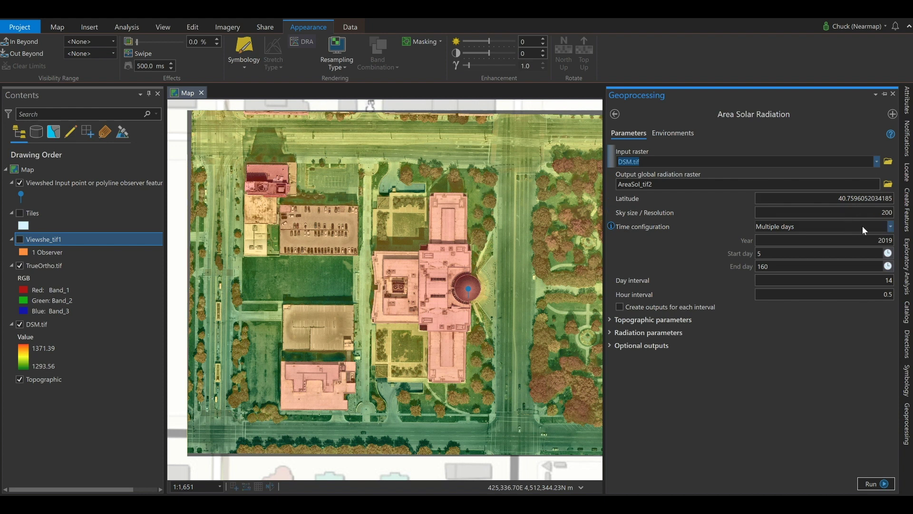
pyautogui.click(891, 227)
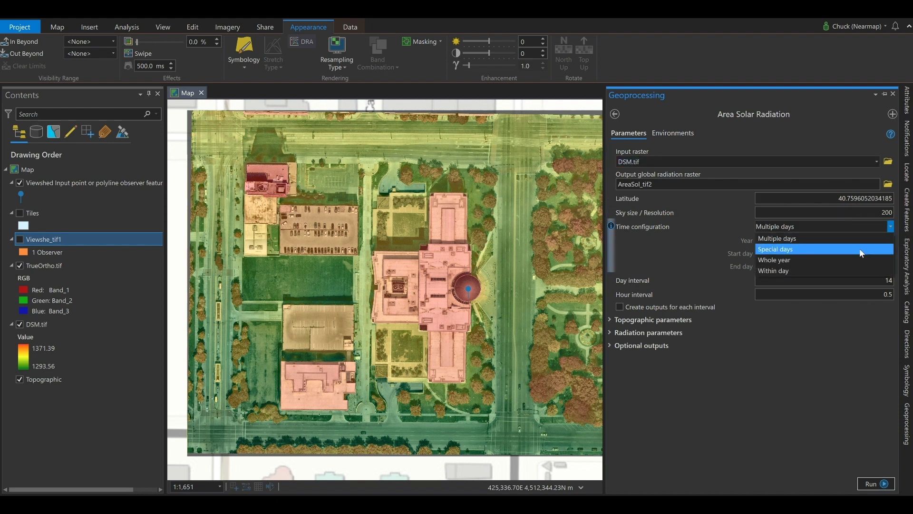
pyautogui.click(859, 268)
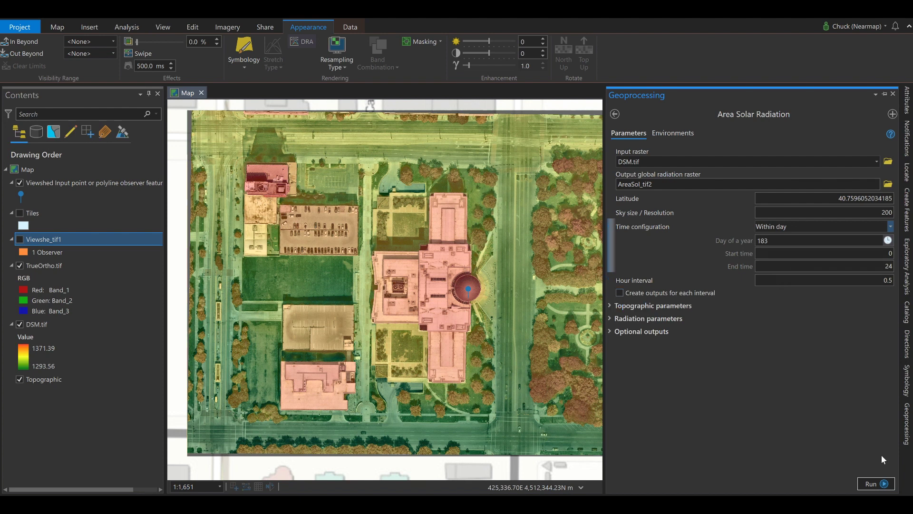
pyautogui.click(877, 483)
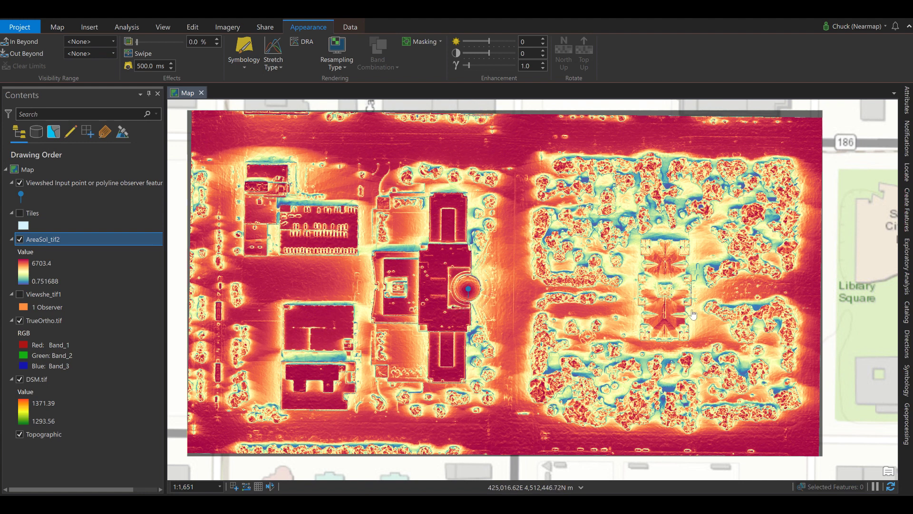
# Step: Zoom into the plaza and make AreaSol_tif2 100% transparent
pyautogui.scroll(5, 682, 322)
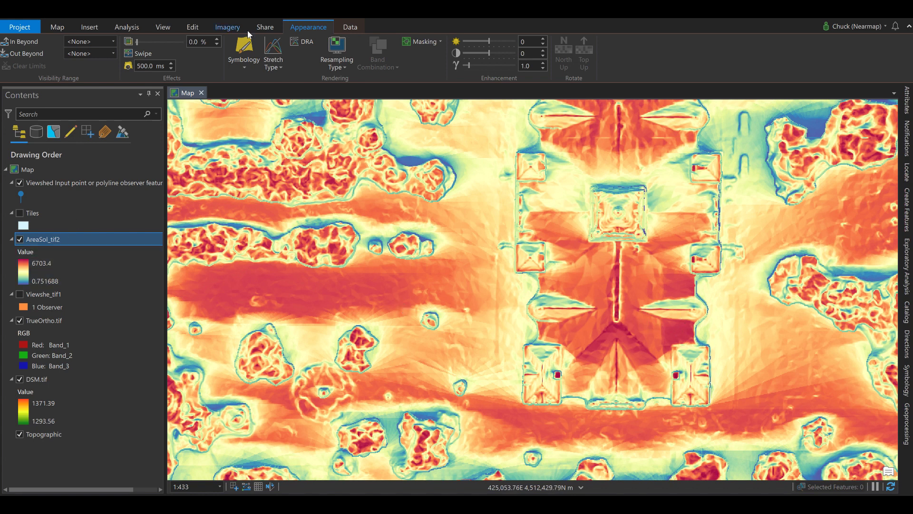
pyautogui.moveTo(137, 41); pyautogui.dragTo(183, 42)
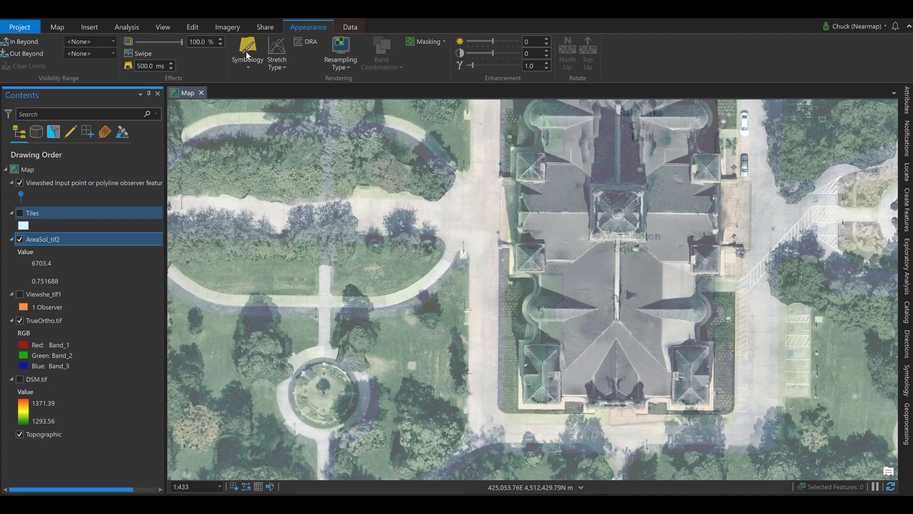